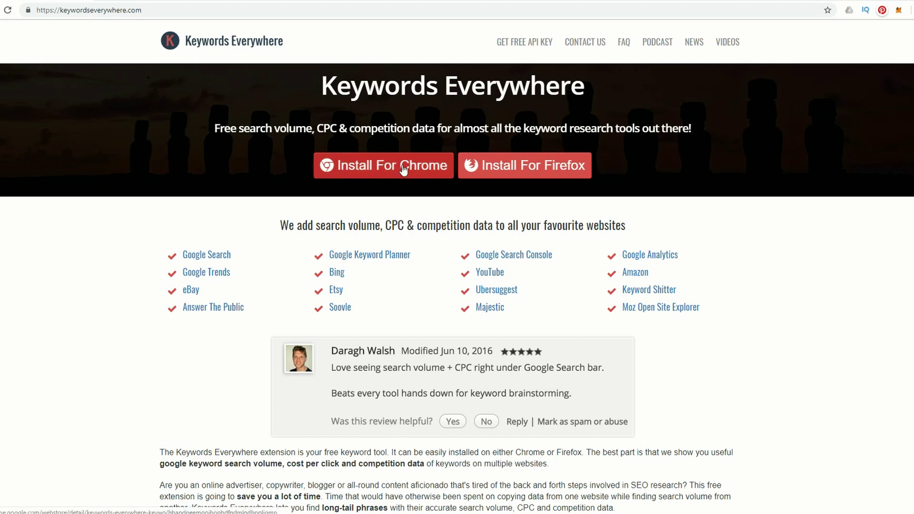
Install the Keywords Everywhere - Keyword Tool extension from the Chrome Web Store.
left_click(403, 169)
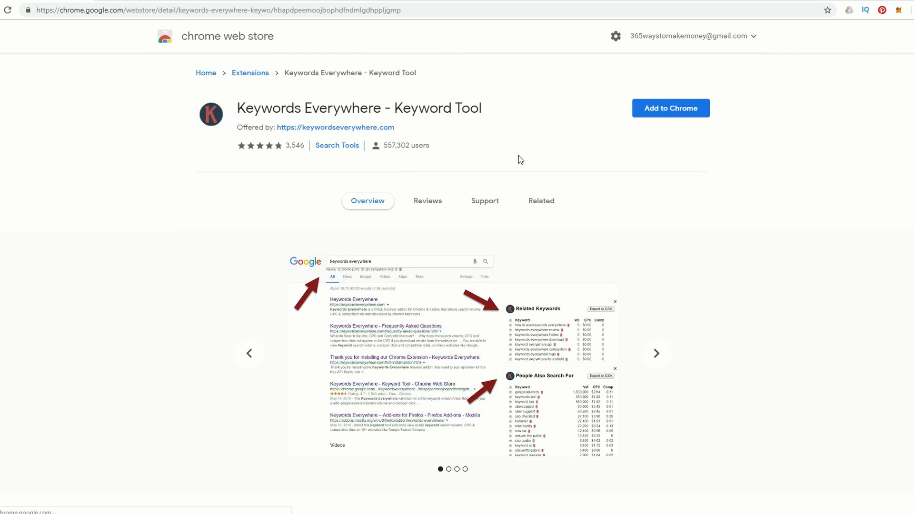
left_click(695, 114)
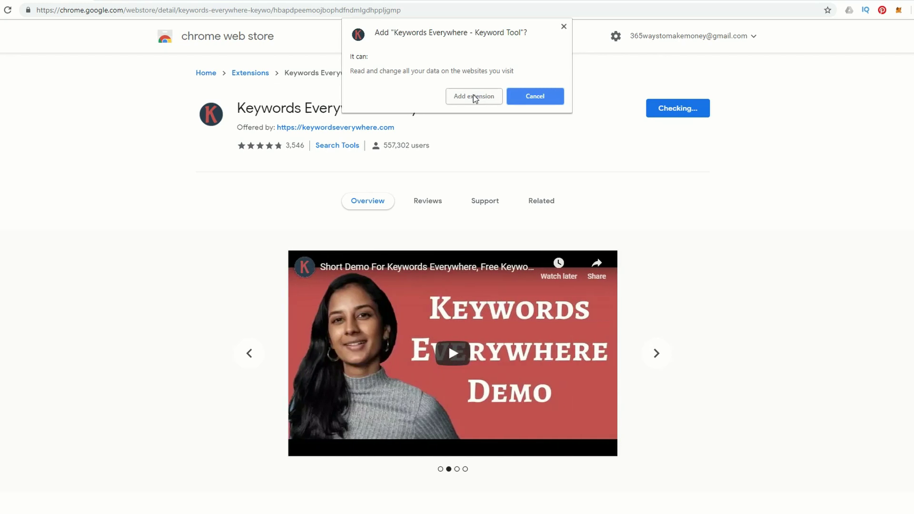
left_click(473, 97)
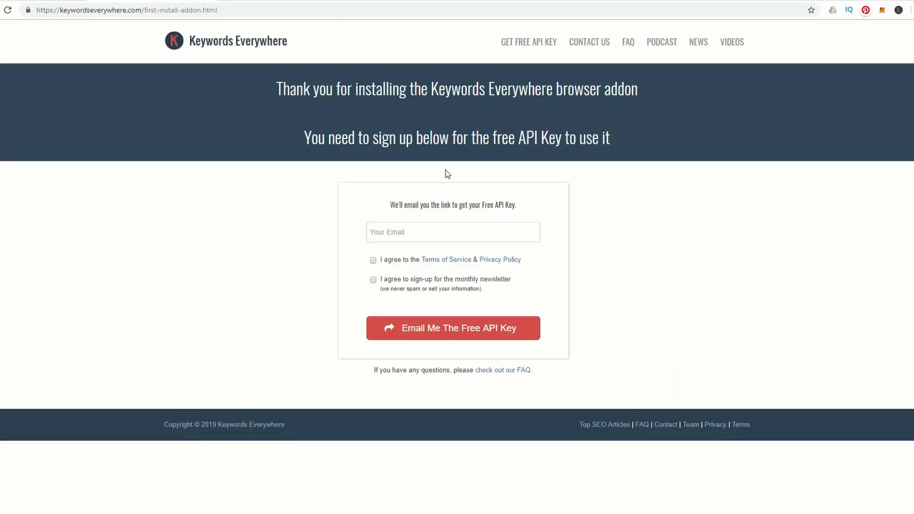
Request the free API key with the saved e-mail, accepting the Terms of Service and declining the newsletter.
left_click(396, 232)
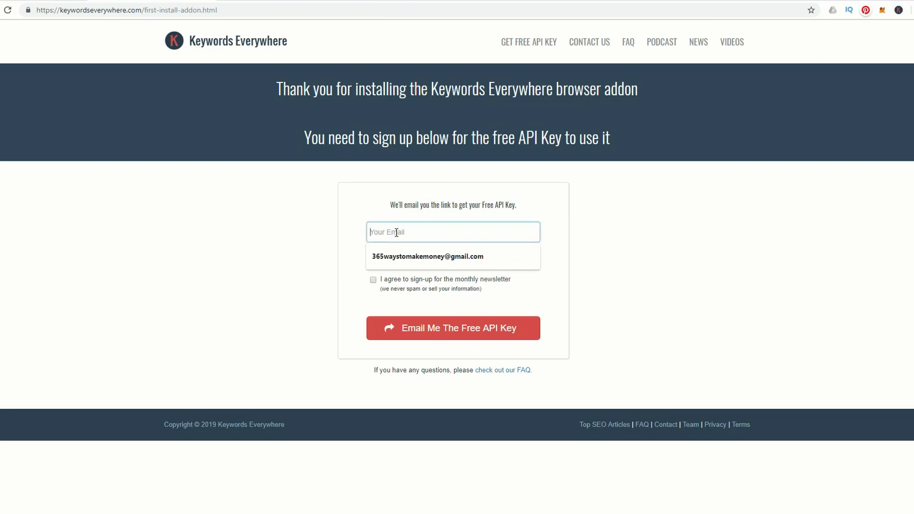
left_click(396, 257)
left_click(374, 260)
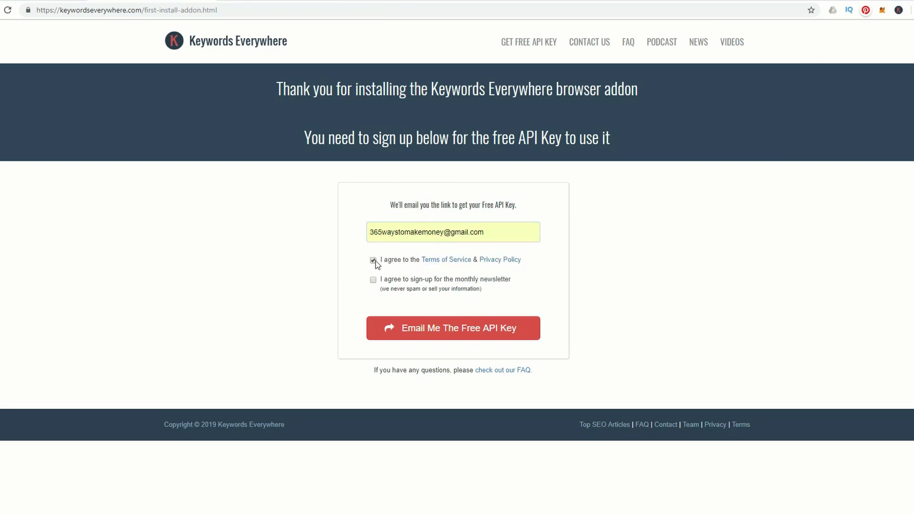
left_click(374, 280)
left_click(373, 280)
left_click(438, 329)
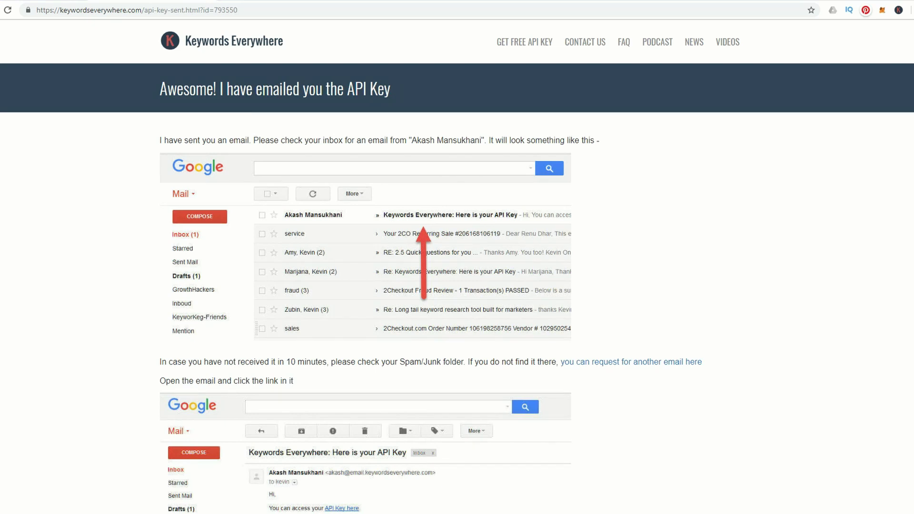
Open the extension's Settings page and validate the API key.
left_click(898, 10)
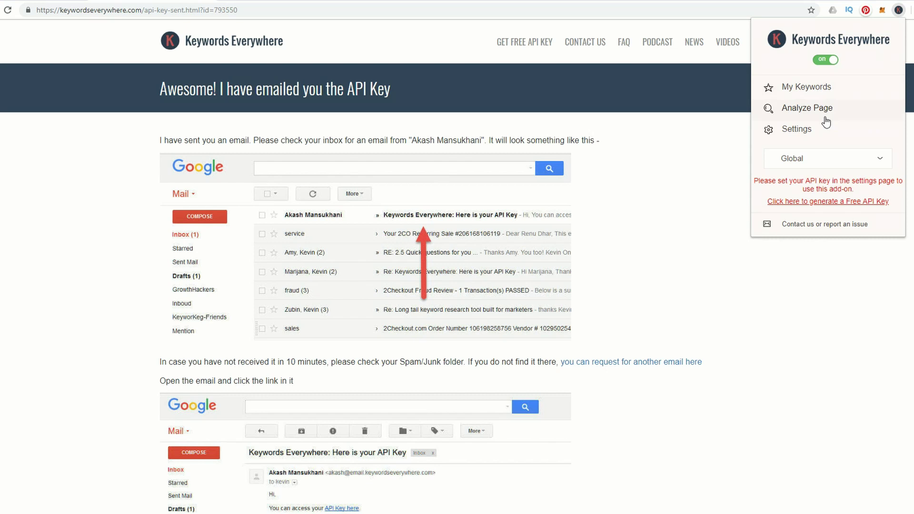
left_click(796, 129)
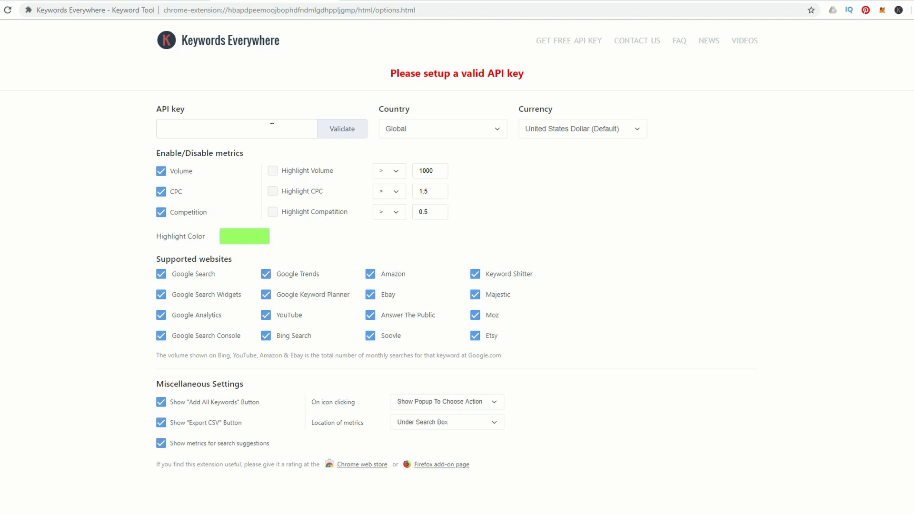
left_click(346, 130)
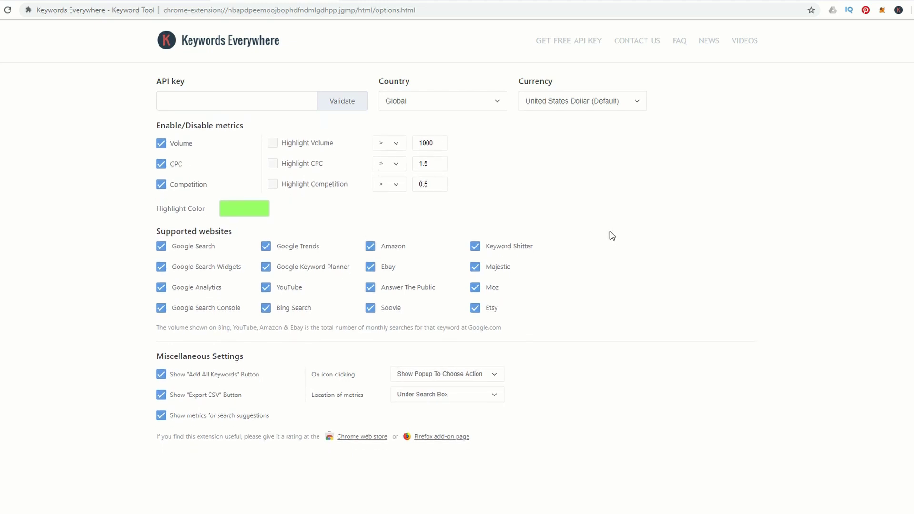
Go to Google and search for 'making money' to see its volume, CPC and competition.
left_click(426, 13)
type("google.")
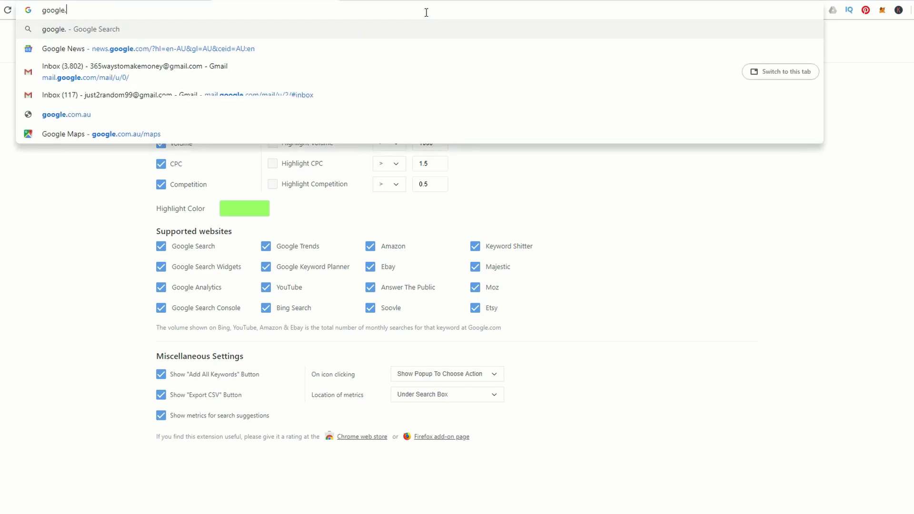
key("Return")
type("making money")
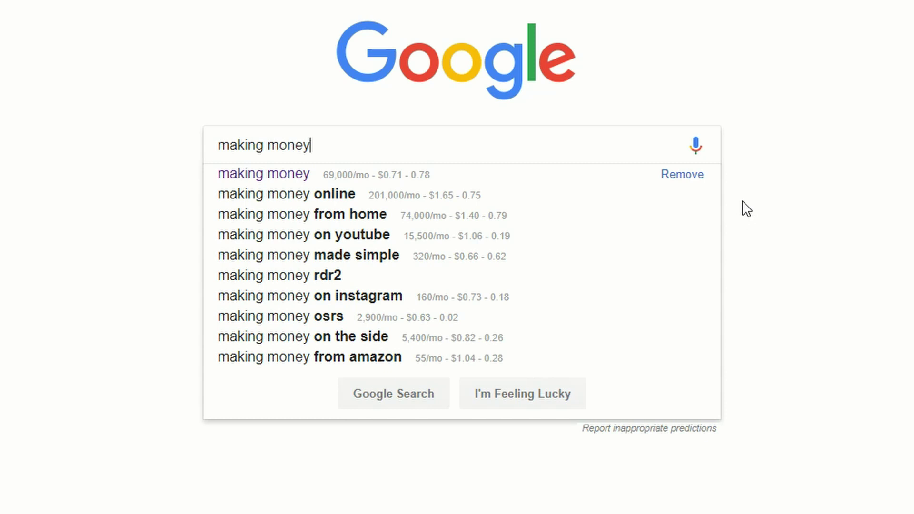
key("Escape")
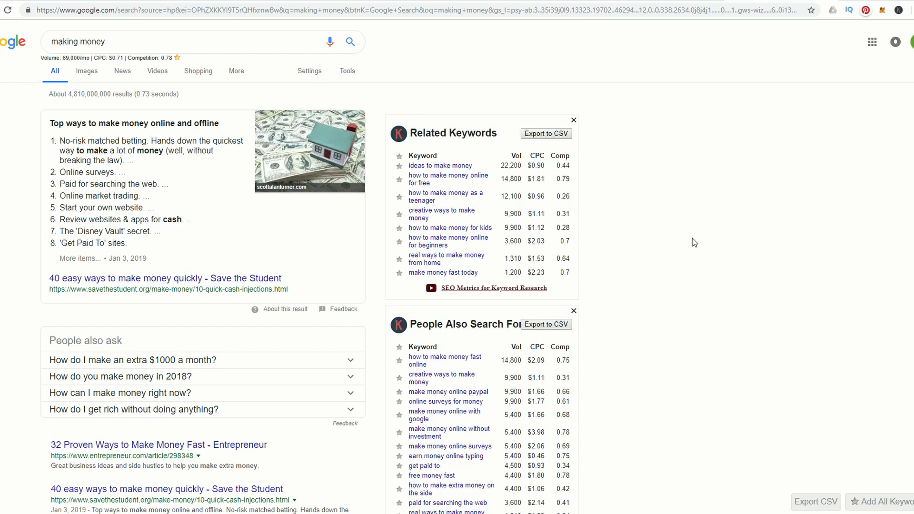
Star the related keywords 'ideas to make money' and 'how to make money for kids' as favourites.
scroll(692, 238, "down", 5)
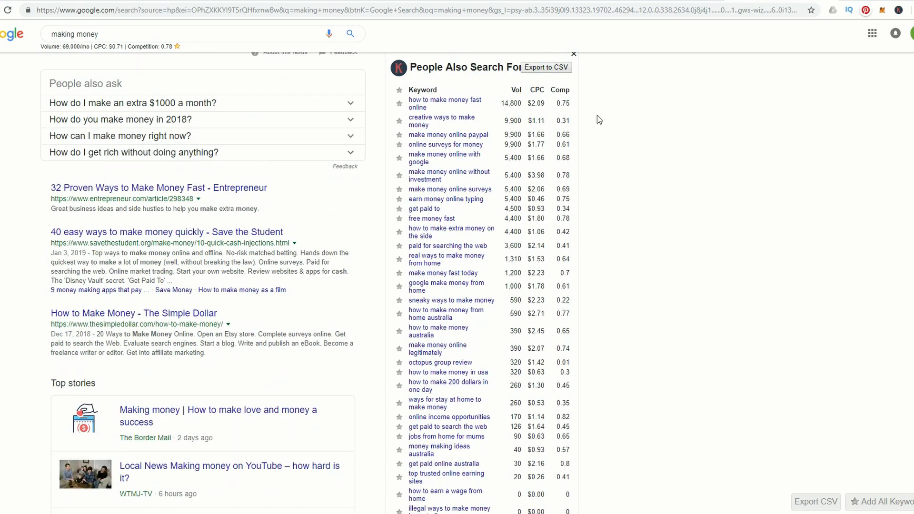
scroll(623, 144, "up", 5)
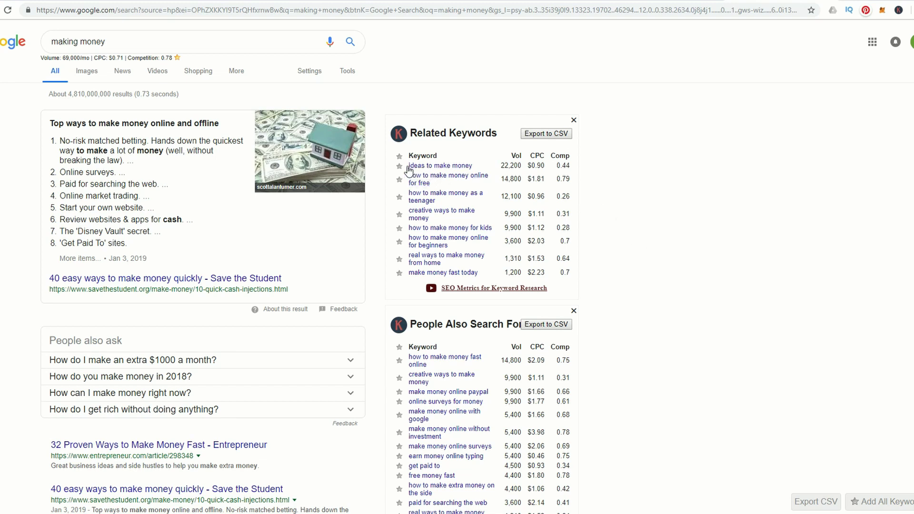
left_click(400, 196)
left_click(400, 228)
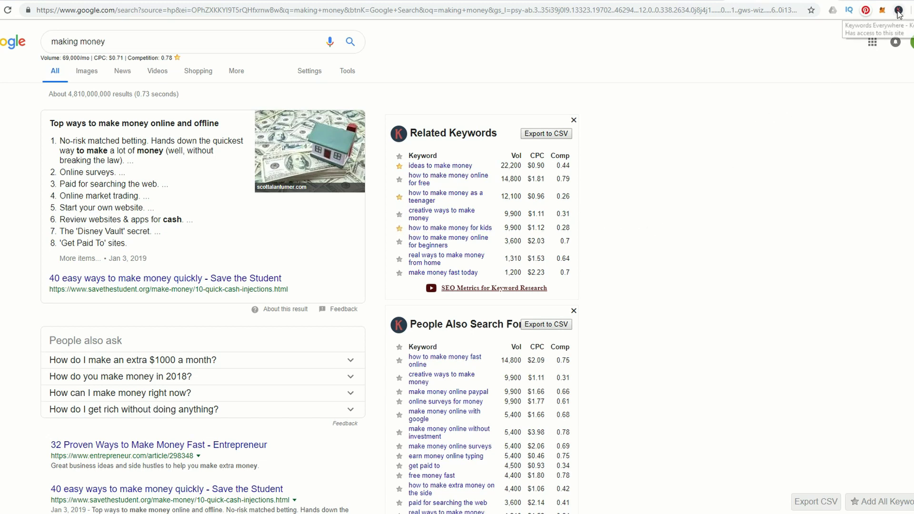
left_click(898, 11)
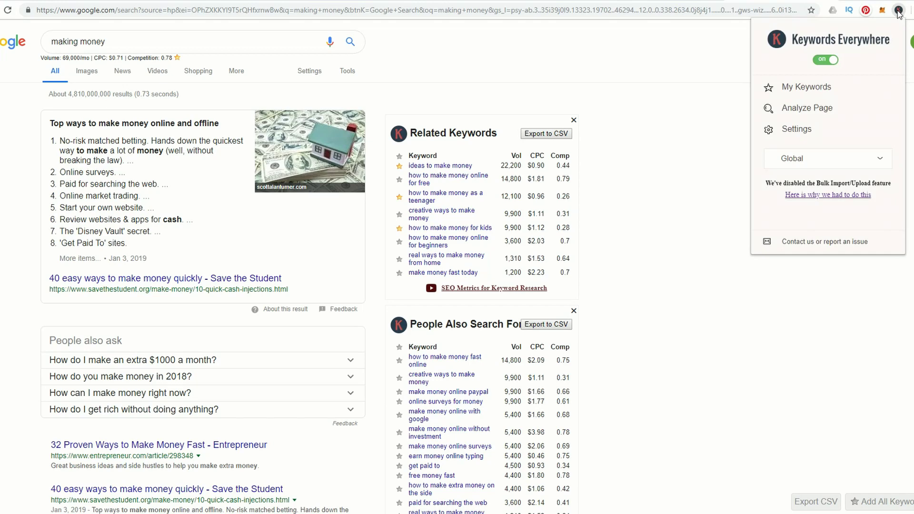
Review the saved keywords in My Keywords, check the country choices, and open Settings.
left_click(809, 88)
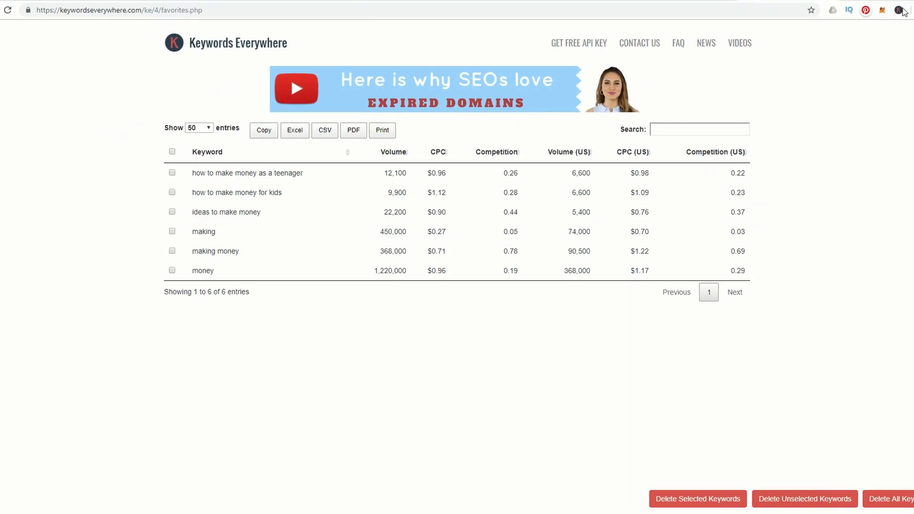
left_click(899, 10)
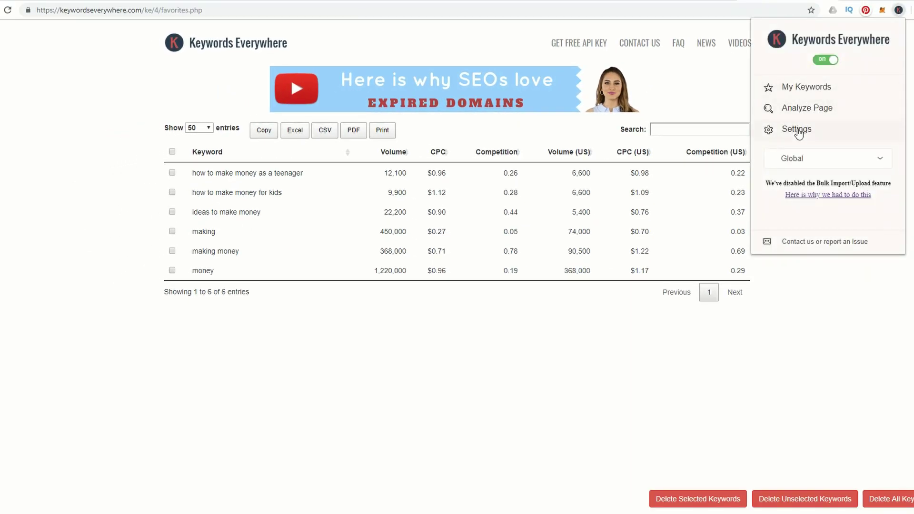
left_click(882, 161)
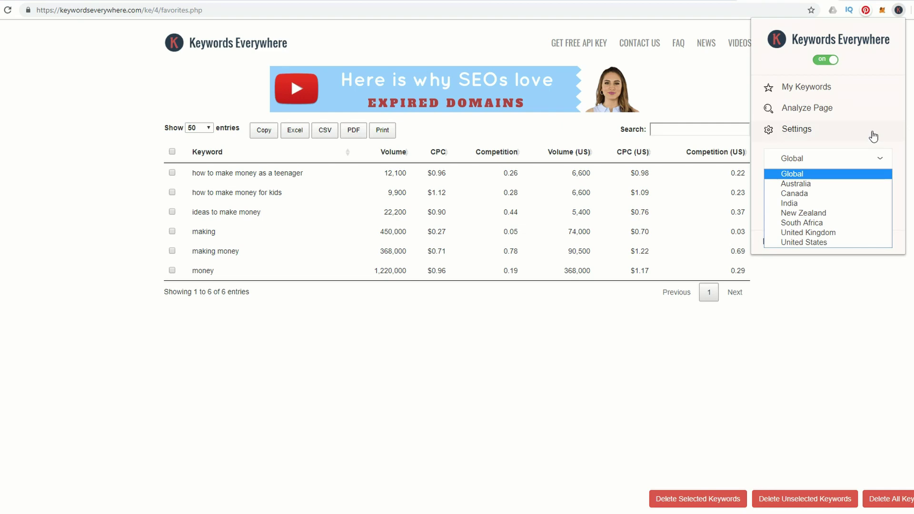
left_click(796, 129)
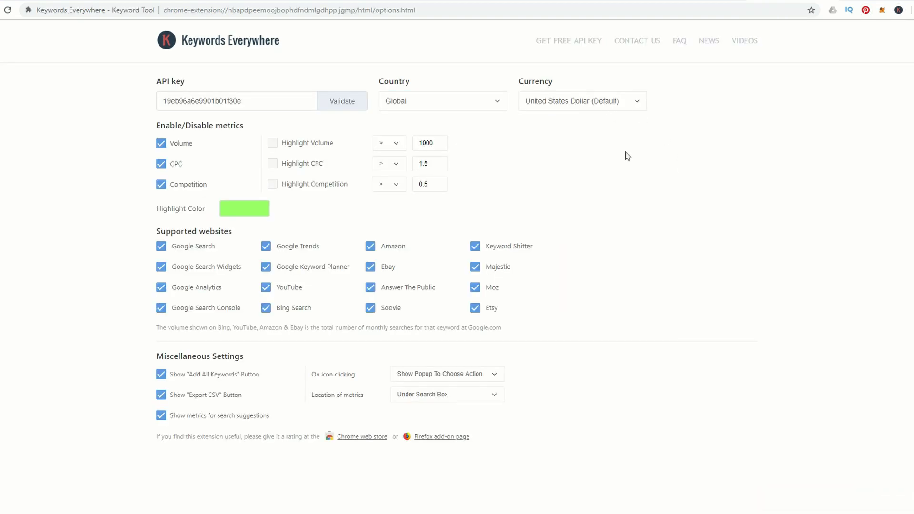
Keep United States Dollar as the currency and switch to the 365 Ways to Make Money blog.
left_click(637, 102)
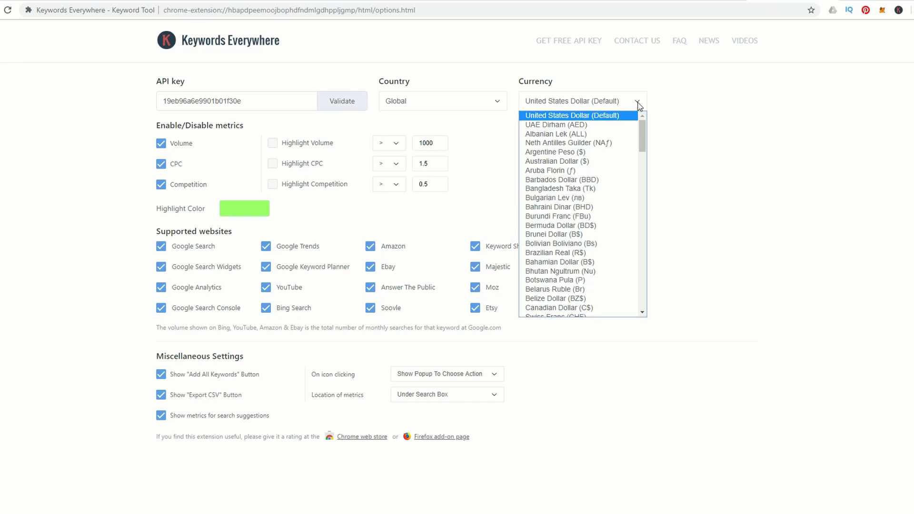
left_click(638, 104)
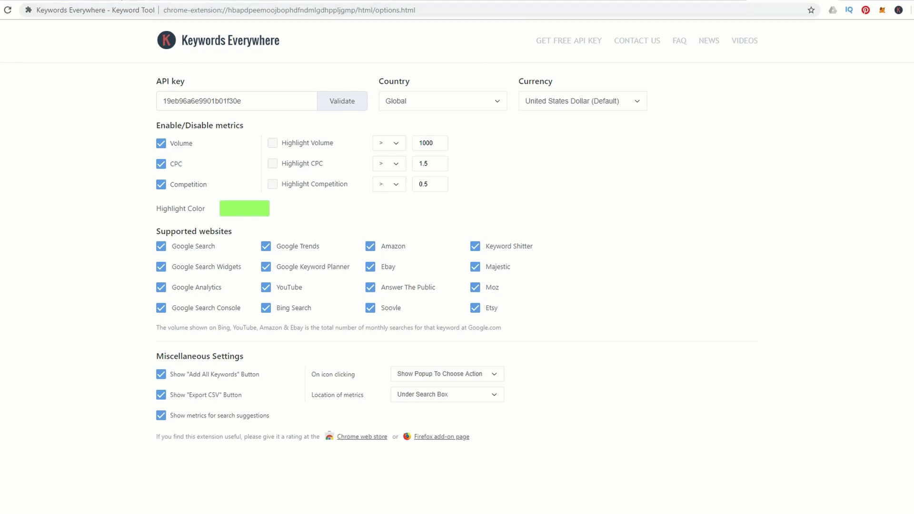
key("ctrl+Tab")
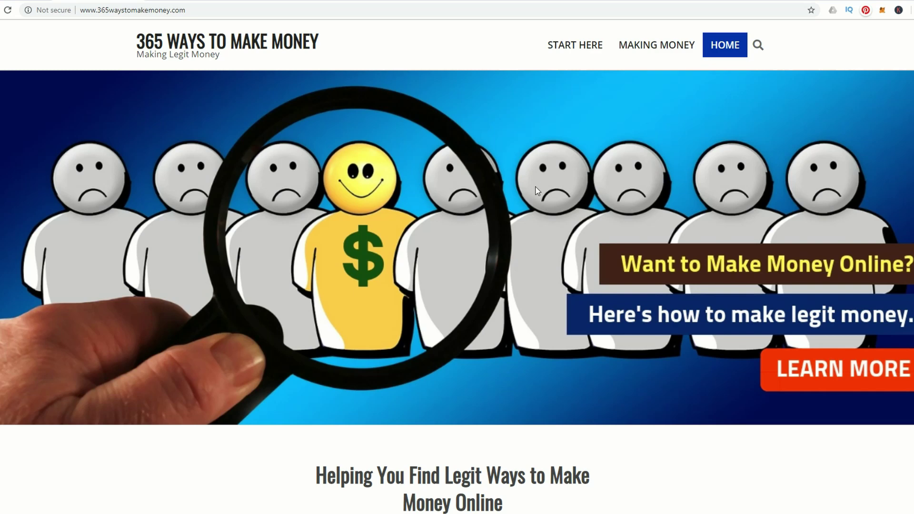
Open the '12 Easy Freelance Jobs for Beginners' article from the blog homepage and read through it.
scroll(540, 195, "down", 8)
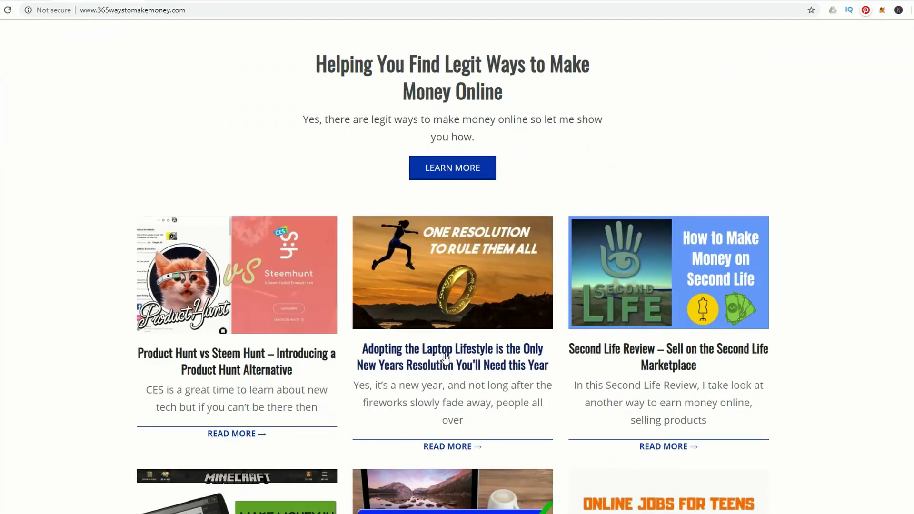
scroll(452, 361, "down", 3)
left_click(438, 455)
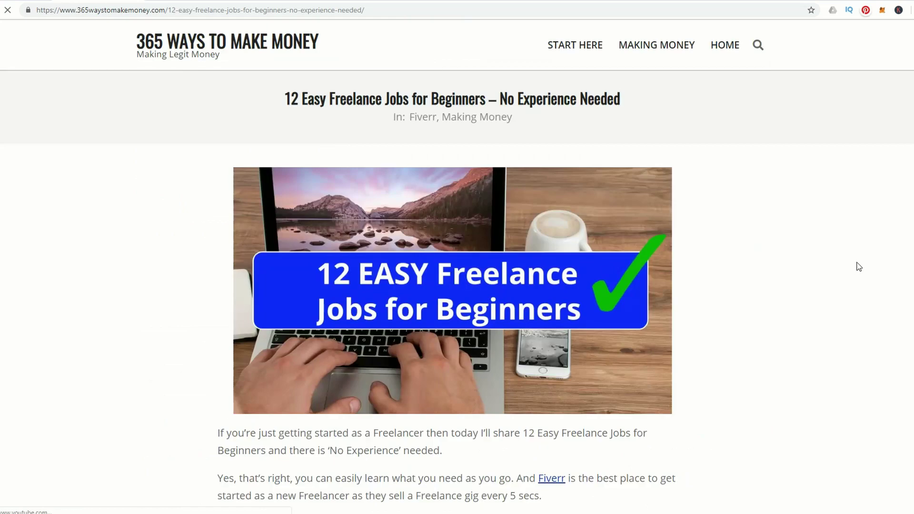
scroll(898, 208, "down", 4)
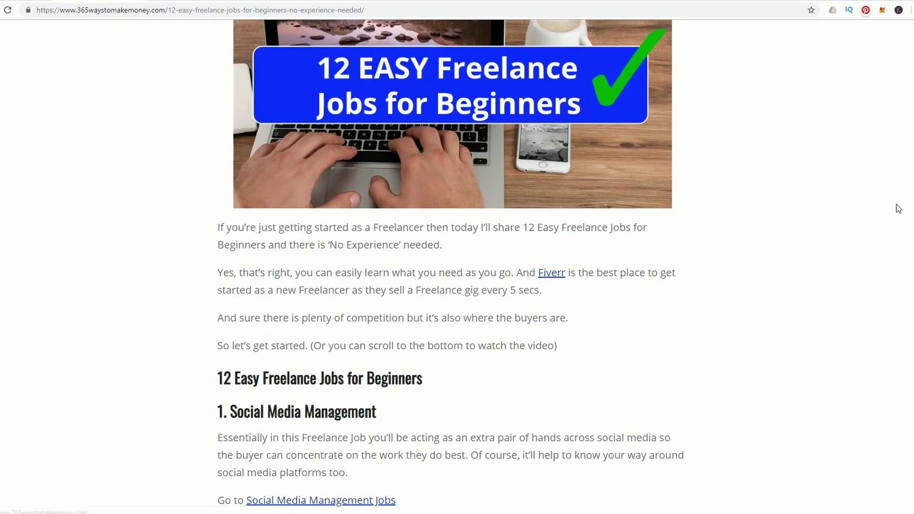
scroll(898, 208, "down", 10)
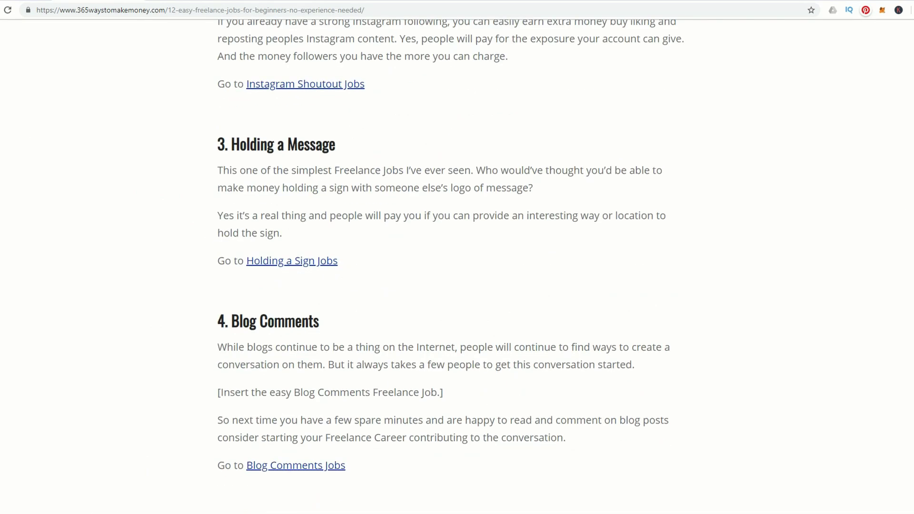
scroll(451, 260, "down", 8)
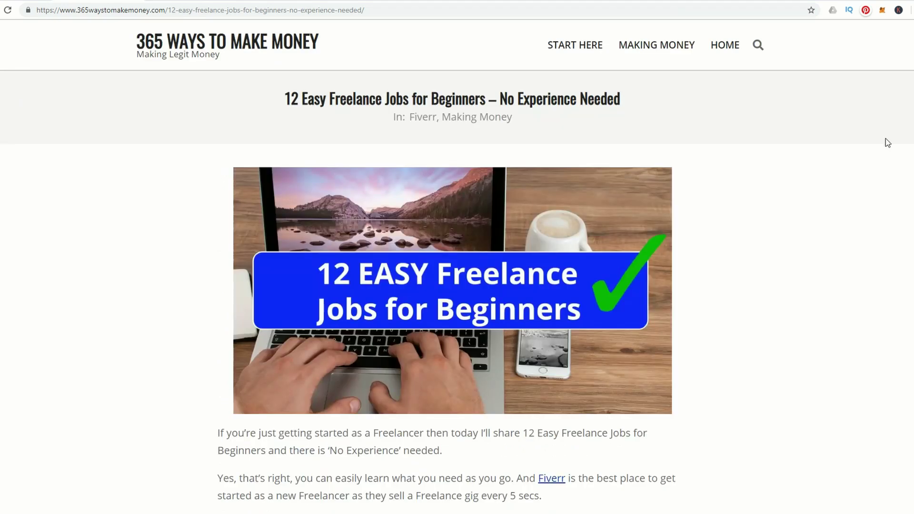
Run Analyze Page on the article and sort keywords by monthly volume, then by density descending.
left_click(896, 12)
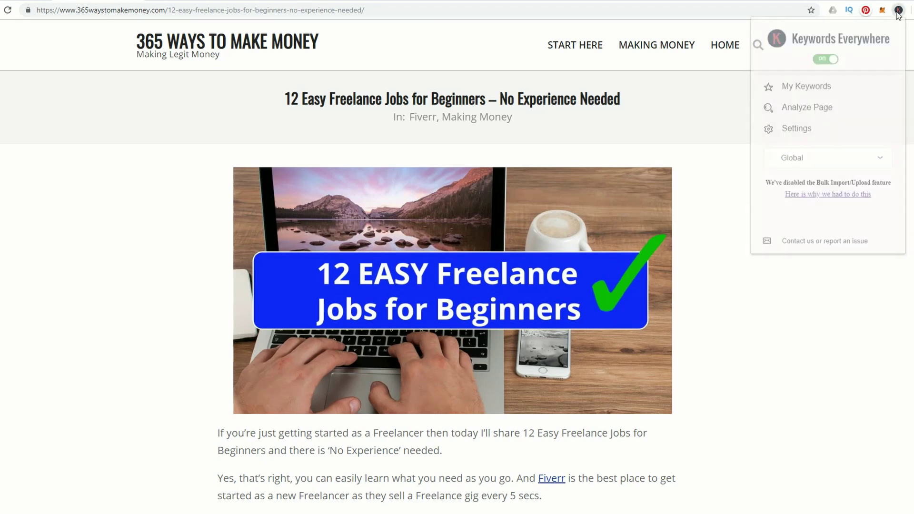
left_click(819, 110)
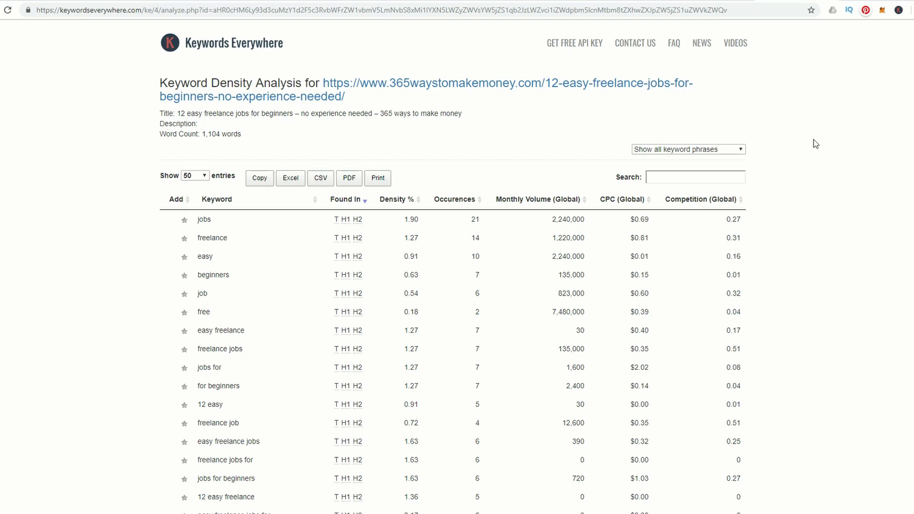
scroll(863, 179, "down", 1)
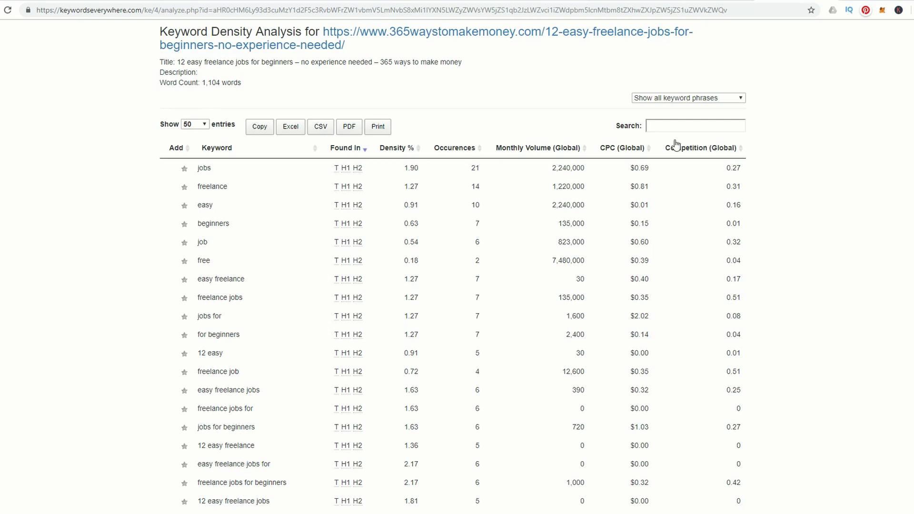
left_click(583, 149)
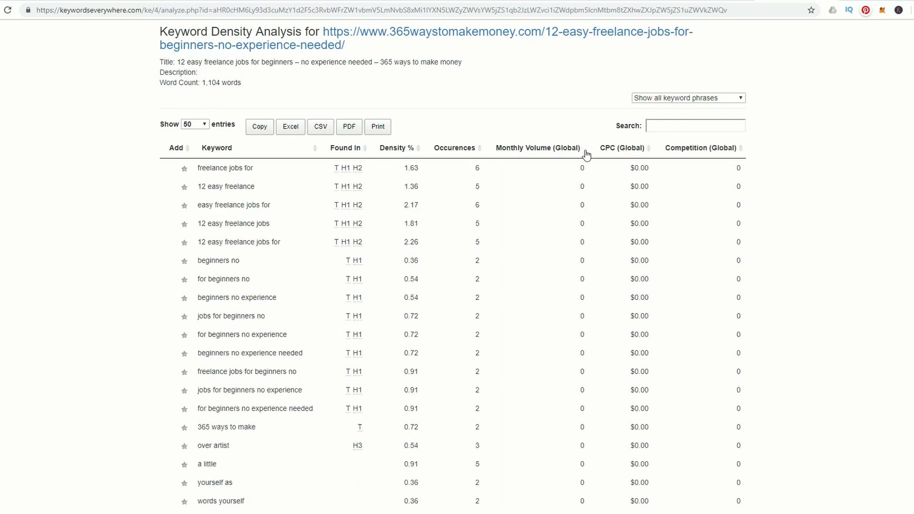
left_click(586, 150)
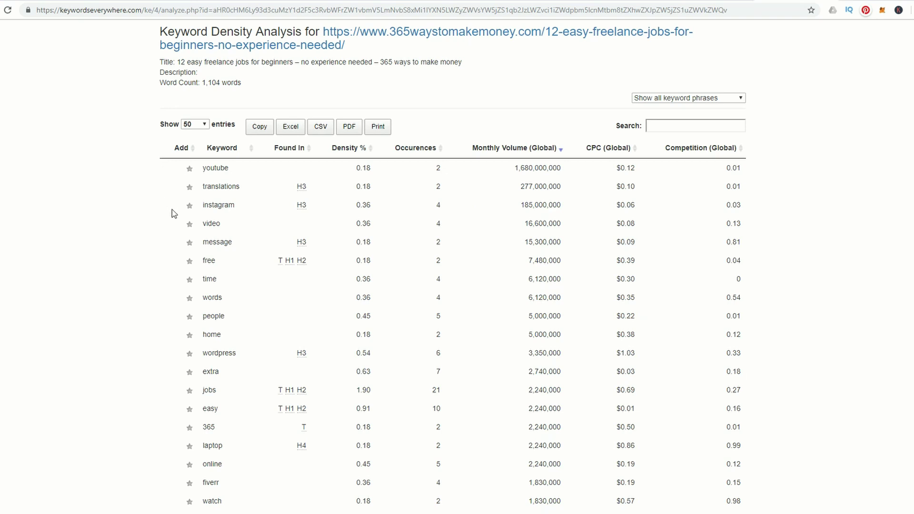
left_click(371, 149)
left_click(371, 148)
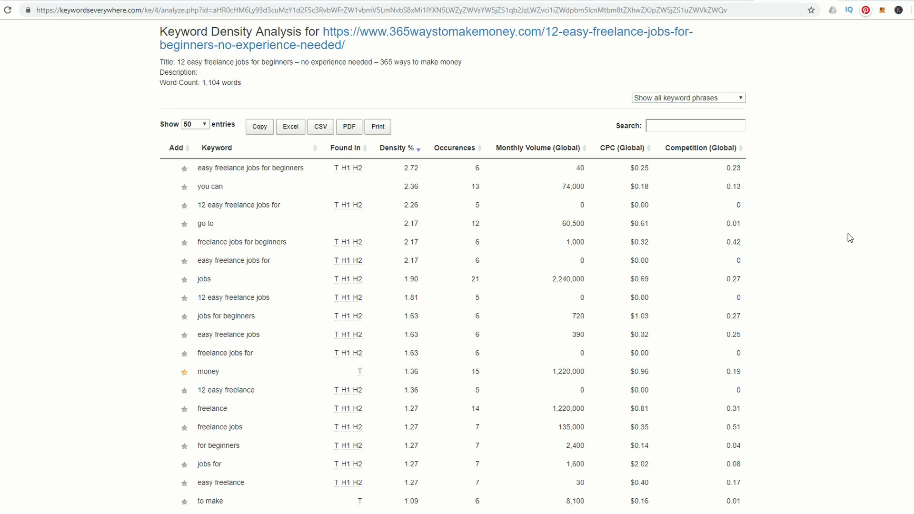
On YouTube, change the search to 'making money online' and run it.
scroll(847, 233, "up", 1)
left_click(162, 1)
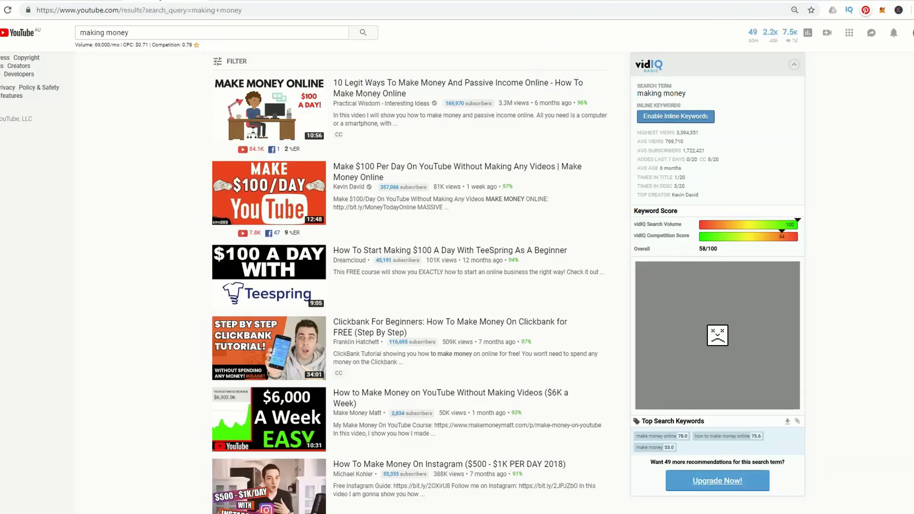
double_click(107, 31)
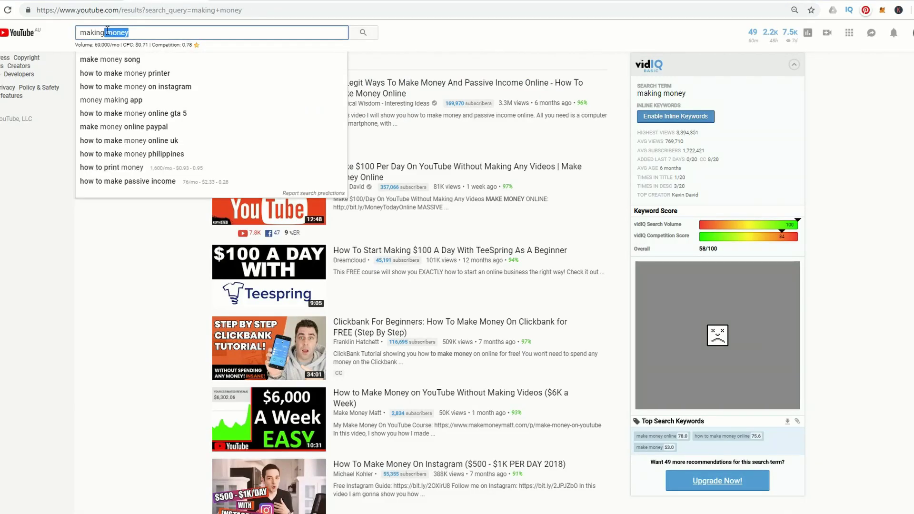
key("BackSpace")
key("BackSpace")
key("BackSpace")
key("BackSpace")
type("ng m")
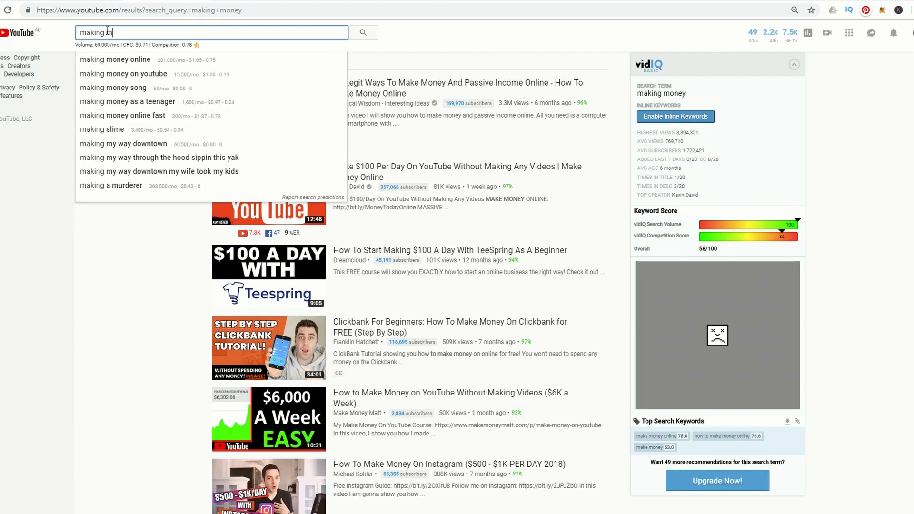
type("oney online")
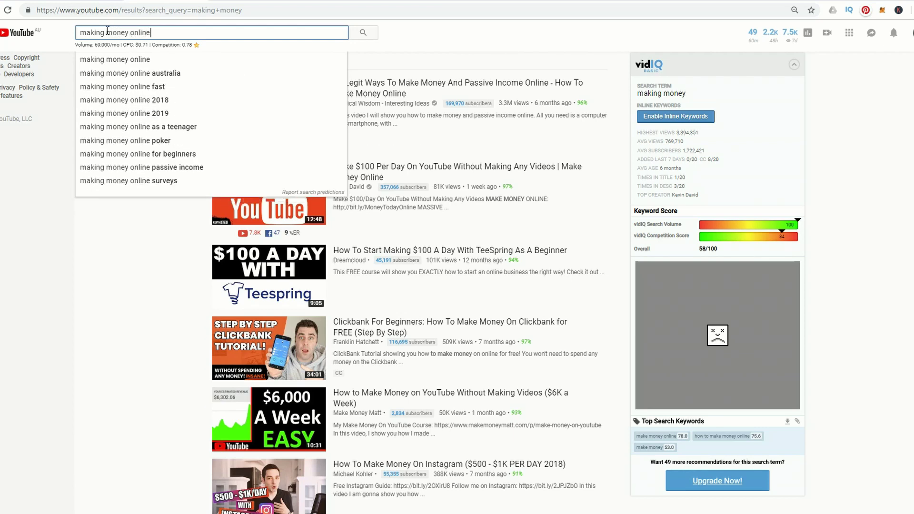
key("Return")
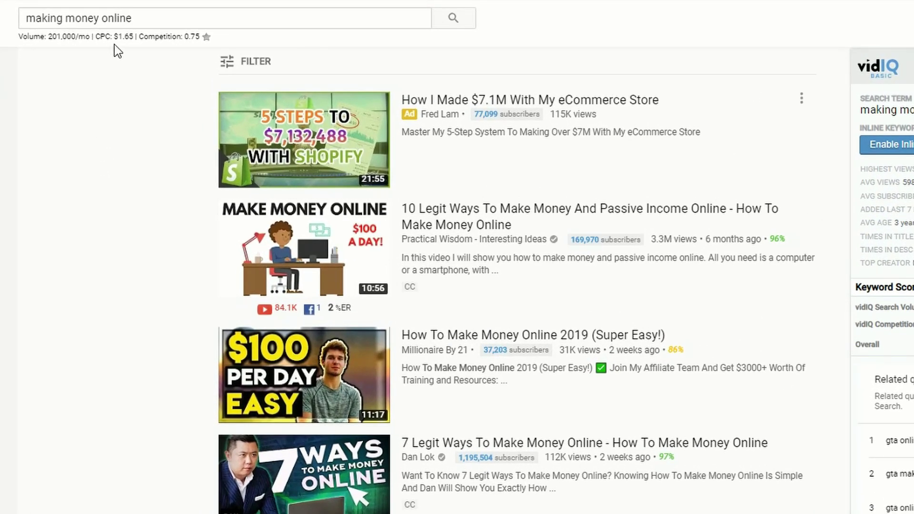
Trim the query back to 'making money' to review the suggestion stats, then dismiss the suggestions.
left_click(159, 17)
key("BackSpace")
key("BackSpace")
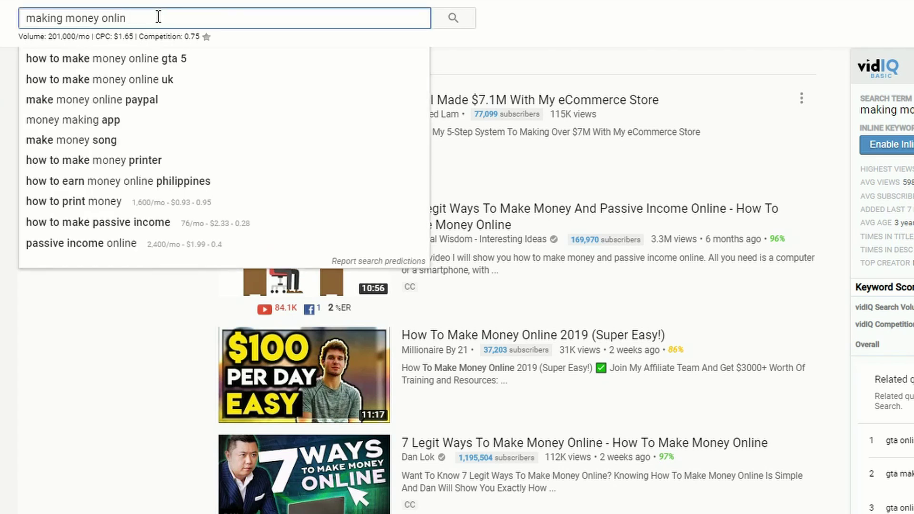
key("BackSpace")
key("BackSpace")
key("BackSpace")
key("BackSpace")
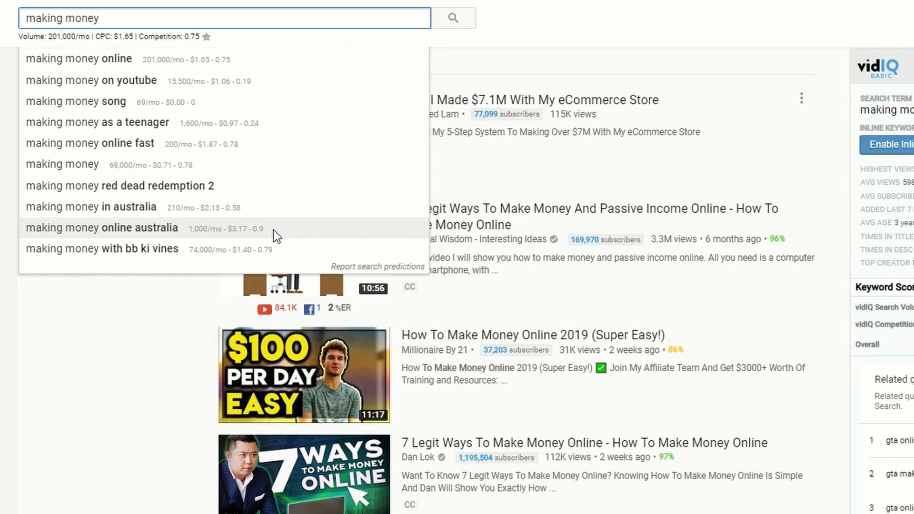
key("Escape")
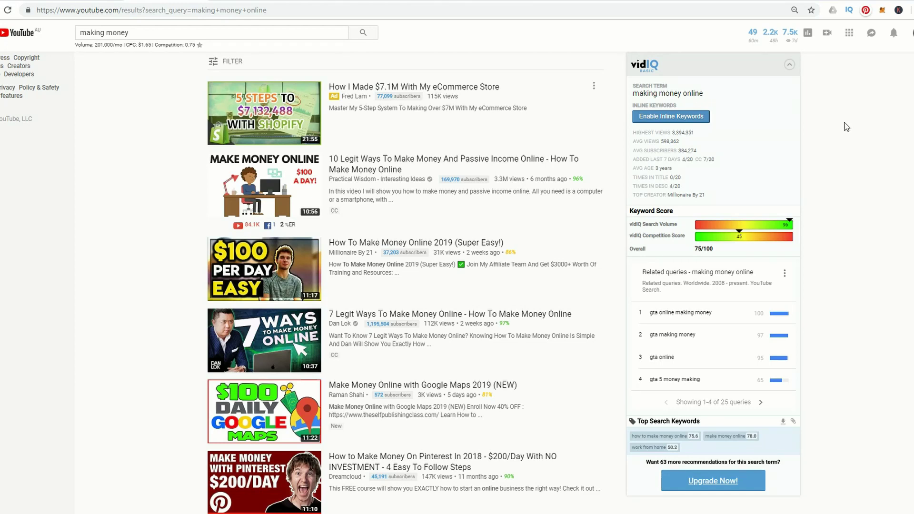
left_click(898, 10)
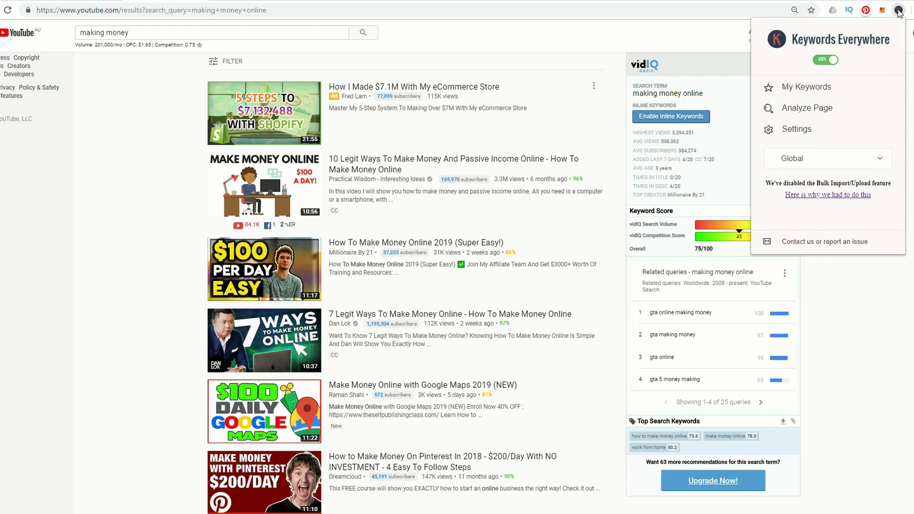
Switch the Keywords Everywhere extension off, then start a Google search for 'making money' in a new tab.
left_click(825, 60)
key("ctrl+t")
left_click(344, 200)
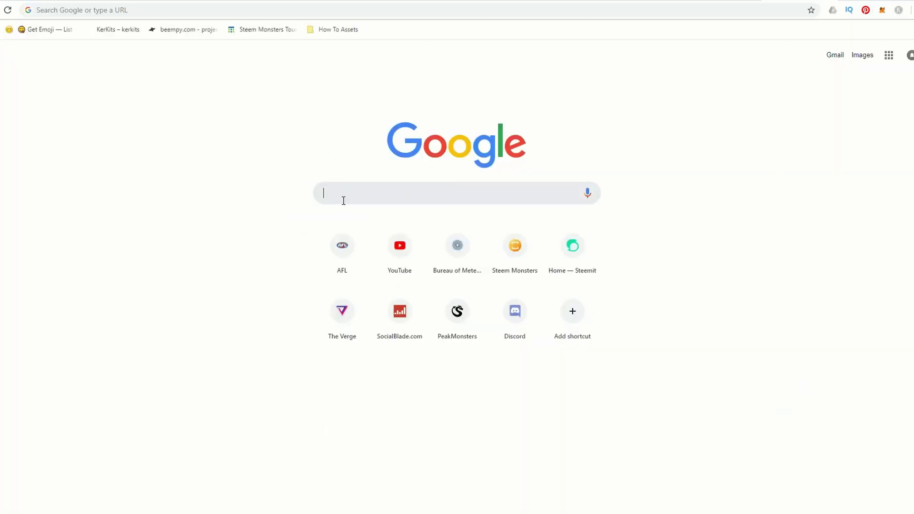
type("aking money")
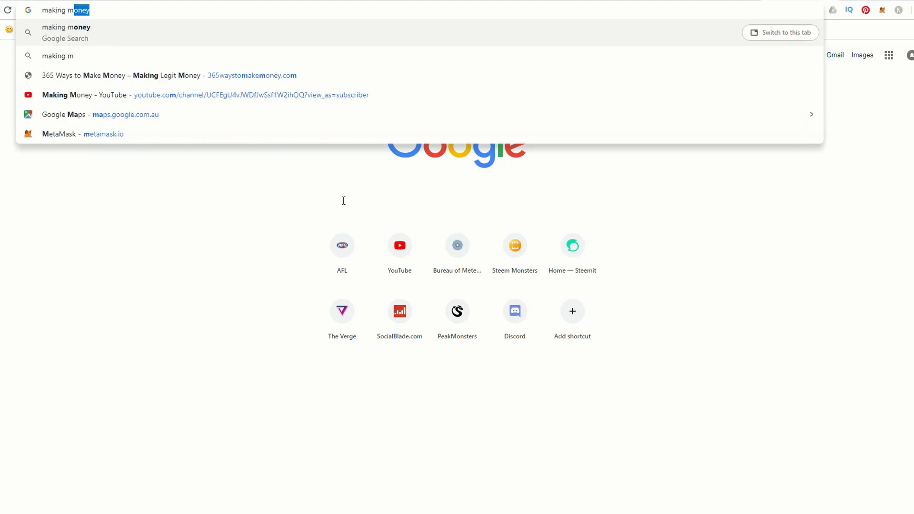